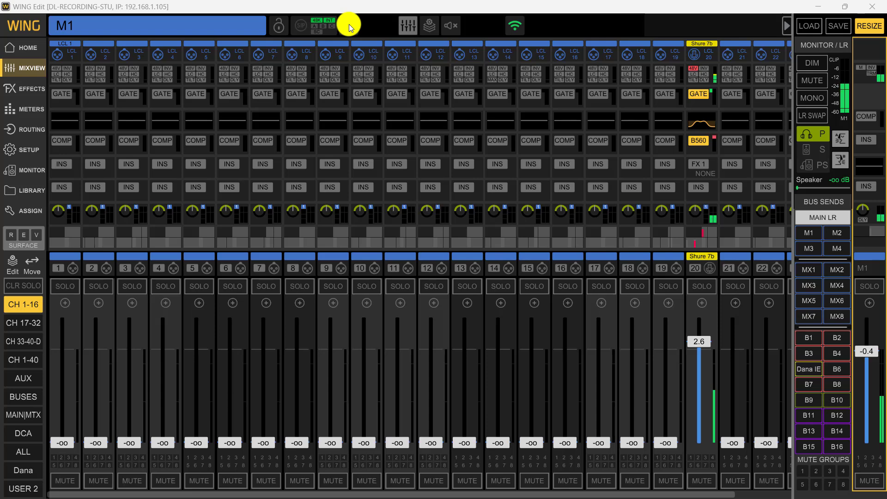
Step: View the USB recorder window with its 4-track recorder and player, and close it
click(349, 24)
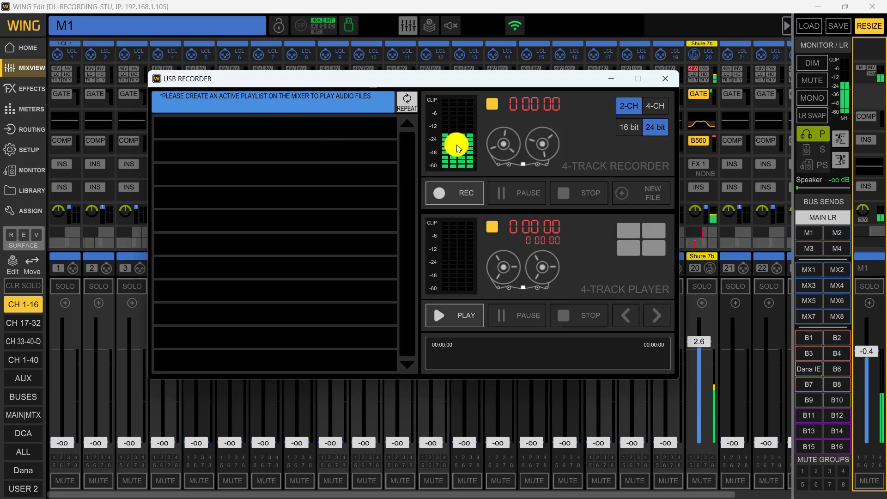
click(665, 80)
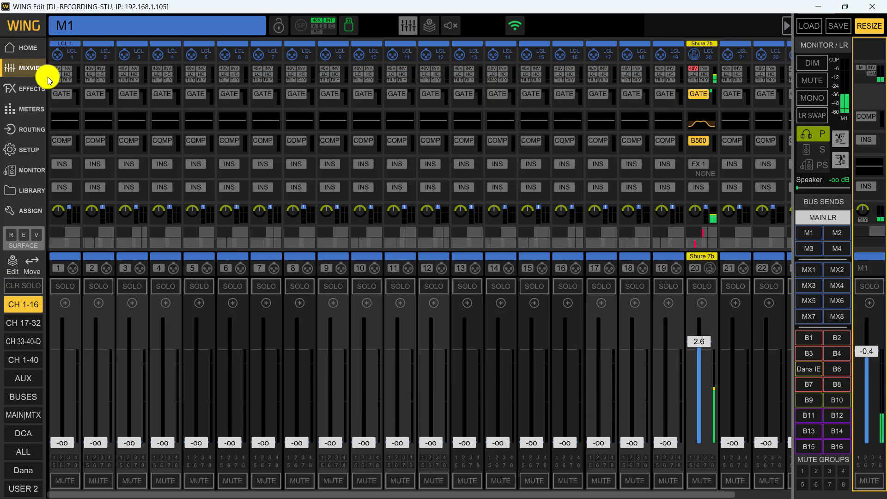
Step: Show the Recorder output group in the routing and browse the Bus source group for recorder output 1
click(22, 129)
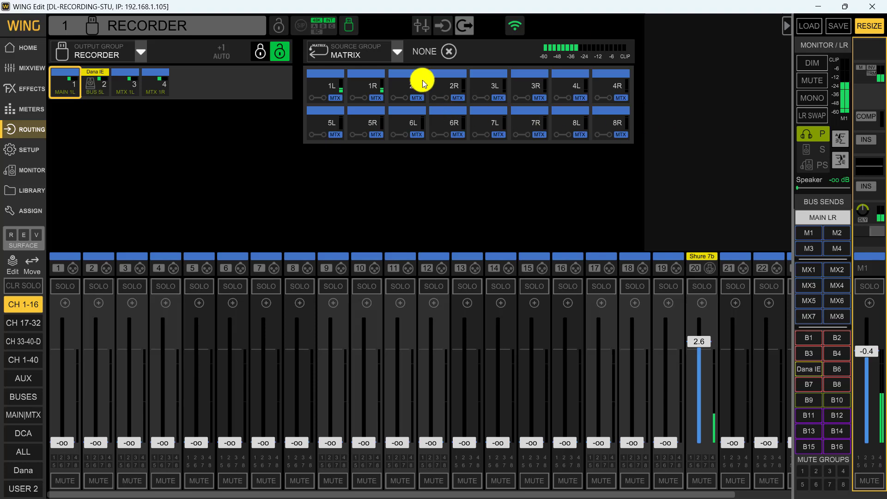
click(399, 55)
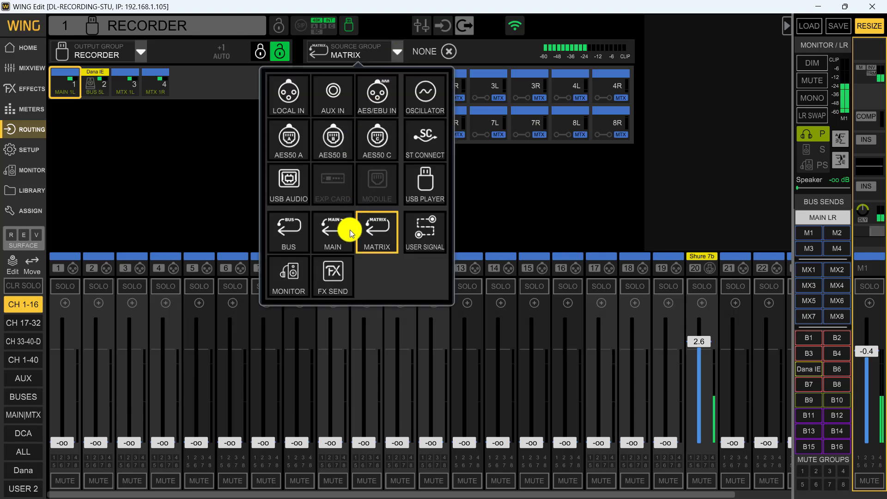
click(290, 234)
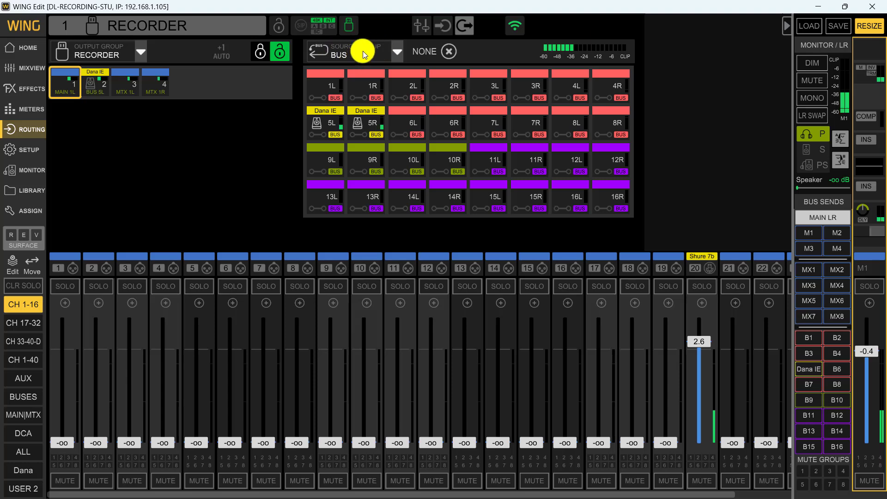
click(394, 53)
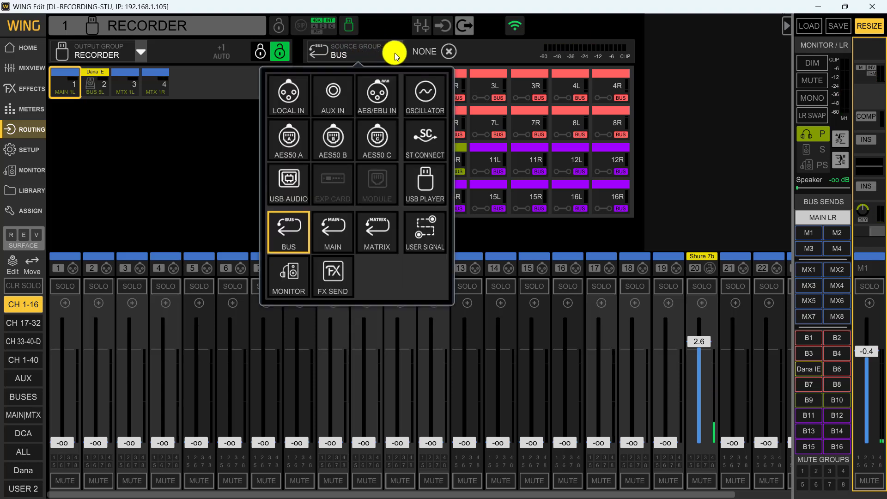
click(88, 114)
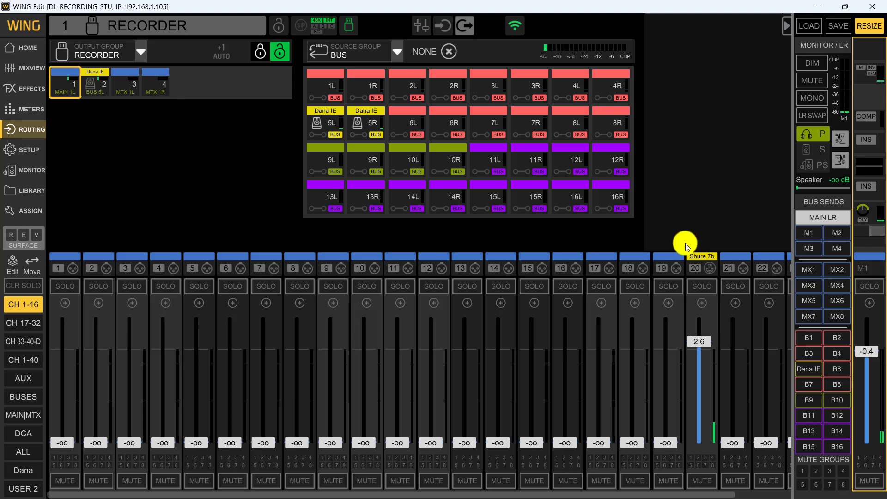
Step: Show the channel sends to matrix MX1 and examine the send of channel 20
click(806, 274)
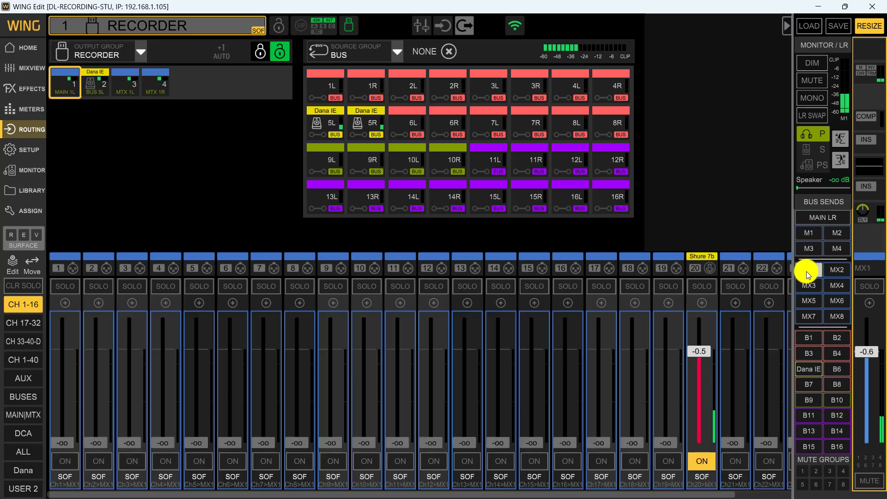
click(702, 452)
click(702, 372)
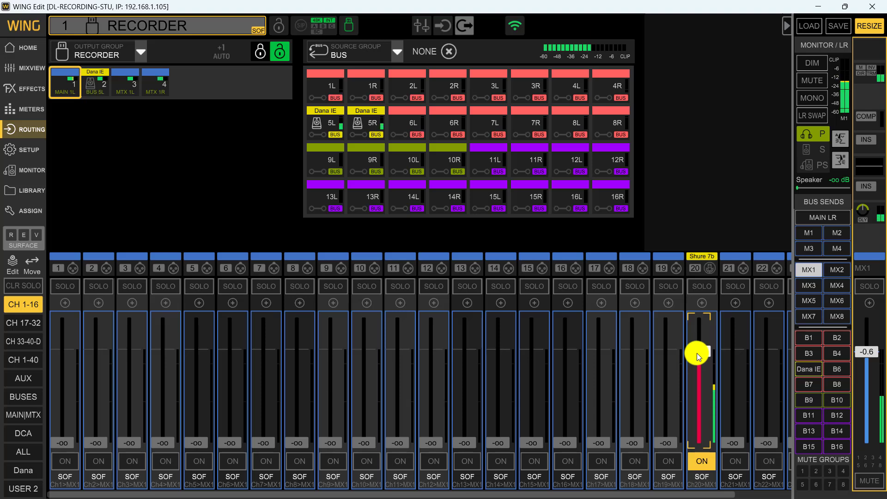
drag(697, 355, 703, 354)
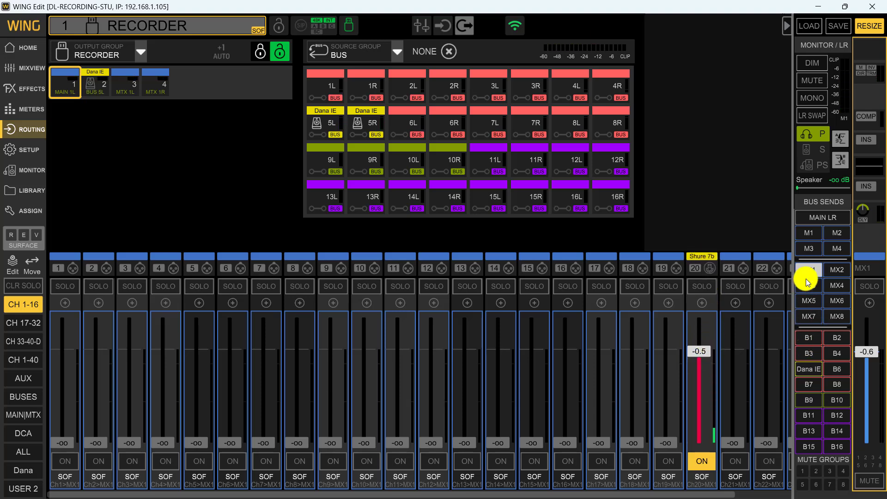
Step: Show the channel sends to main M1 and switch channel 20's send off and back on
click(809, 231)
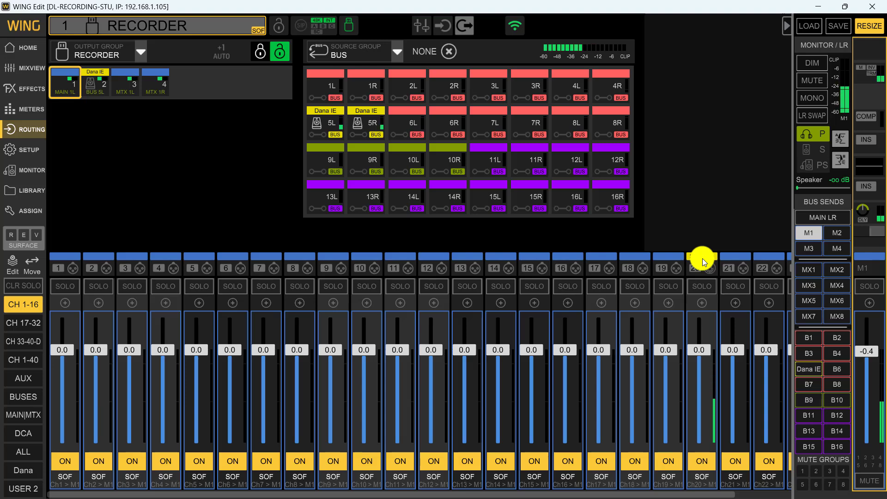
click(700, 461)
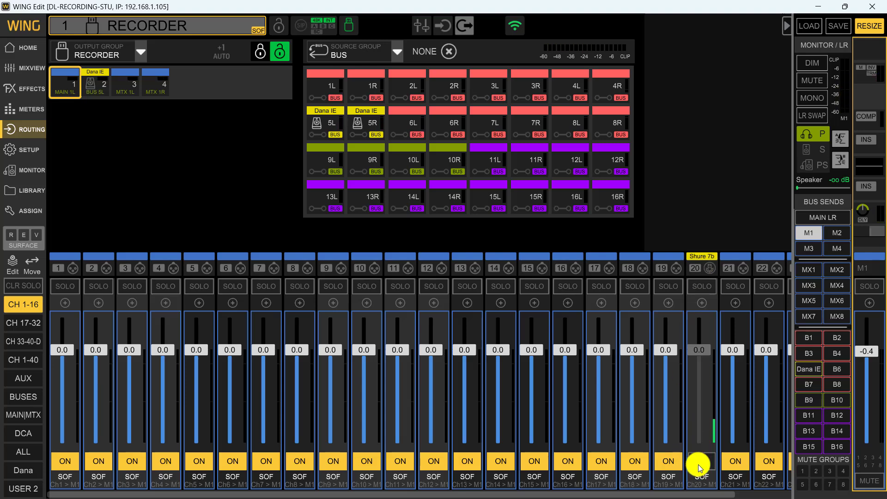
click(701, 460)
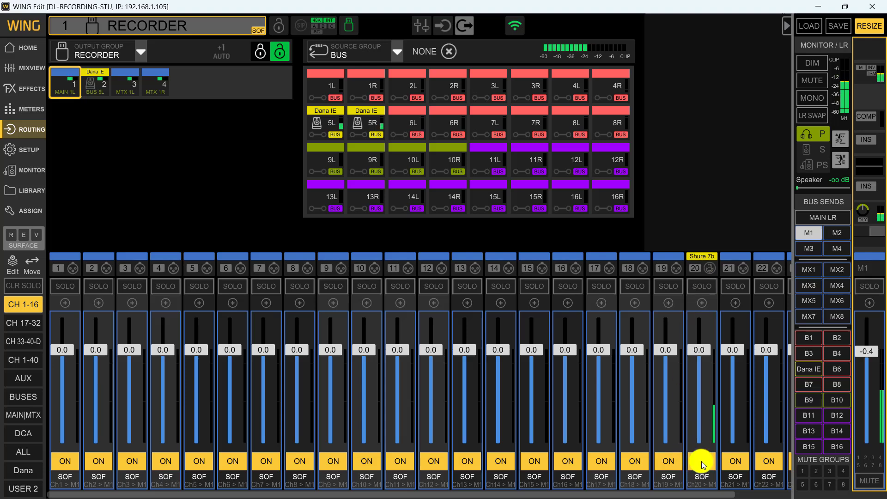
click(701, 460)
click(701, 461)
click(683, 260)
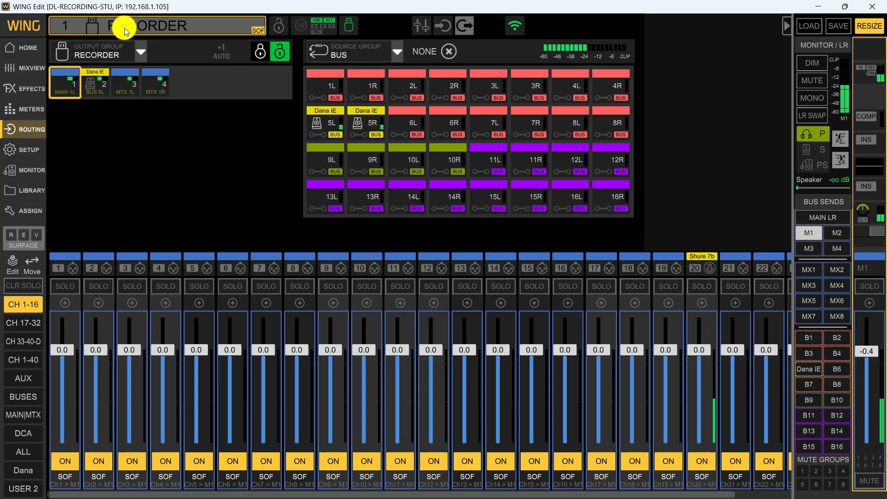
Step: Display the Main source group to check the source of recorder output 1, and leave the M1 sends view
click(397, 52)
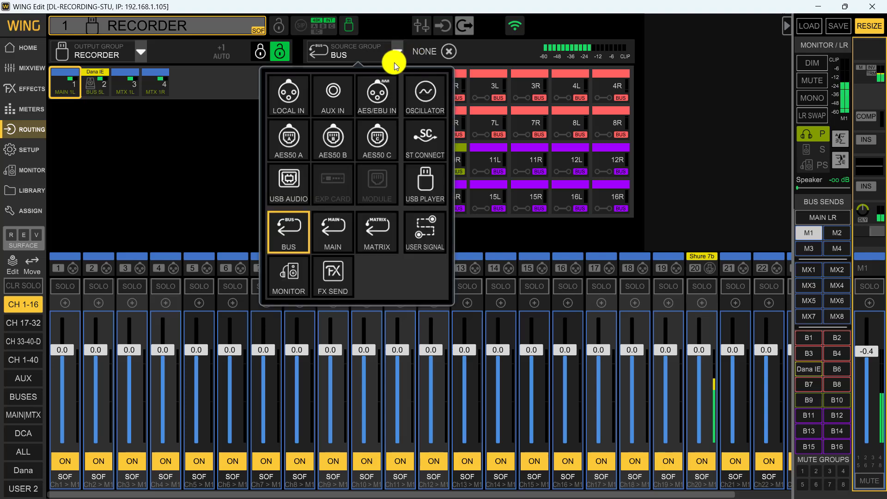
click(334, 236)
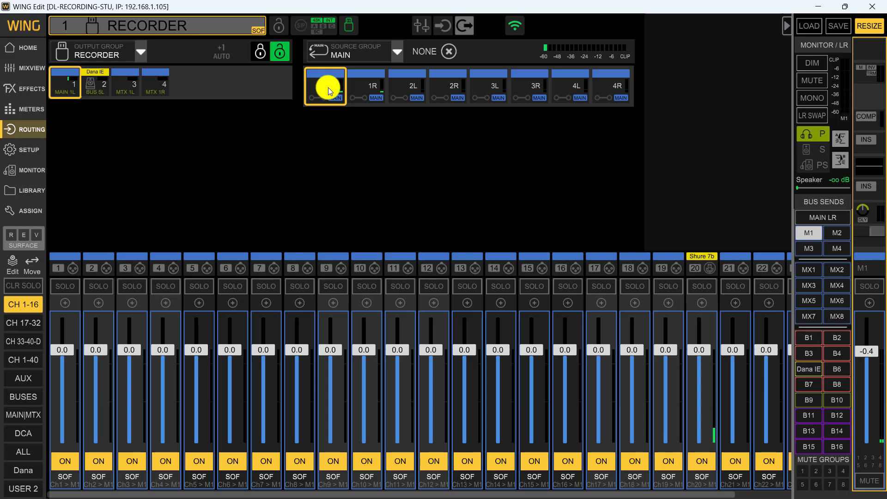
click(808, 236)
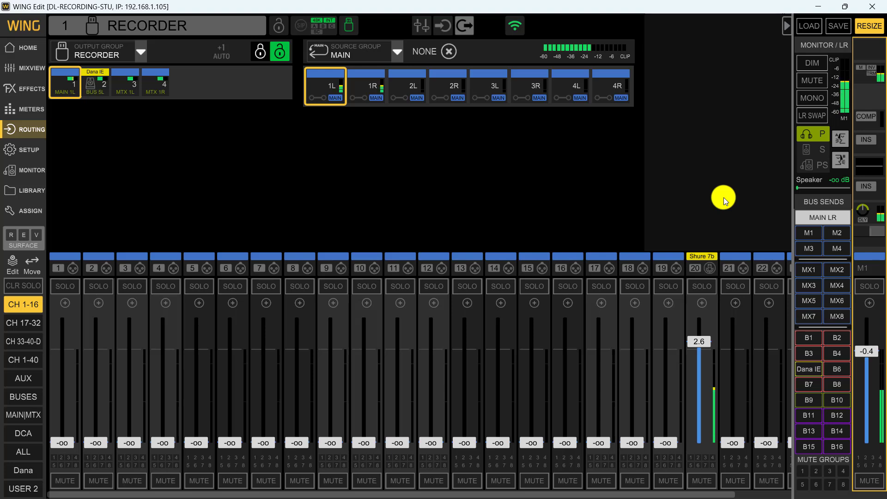
Step: Select recorder output 2 and display the Bus source group to check which bus feeds it
click(94, 82)
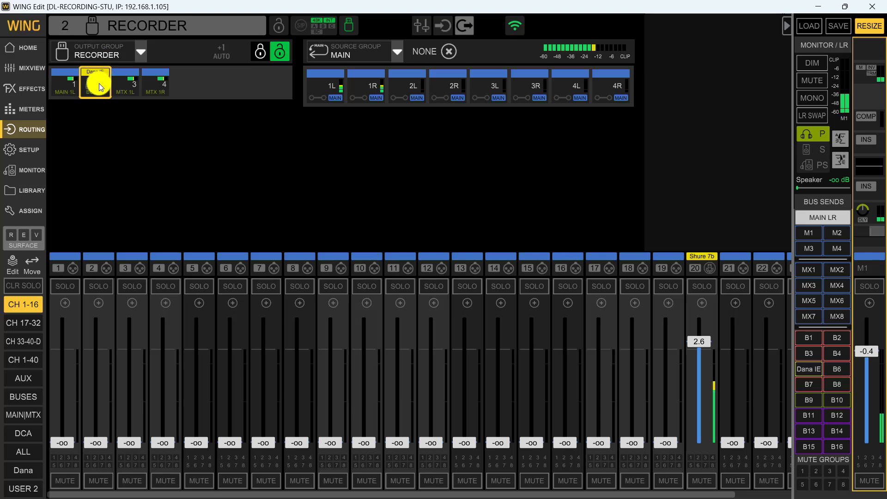
click(396, 50)
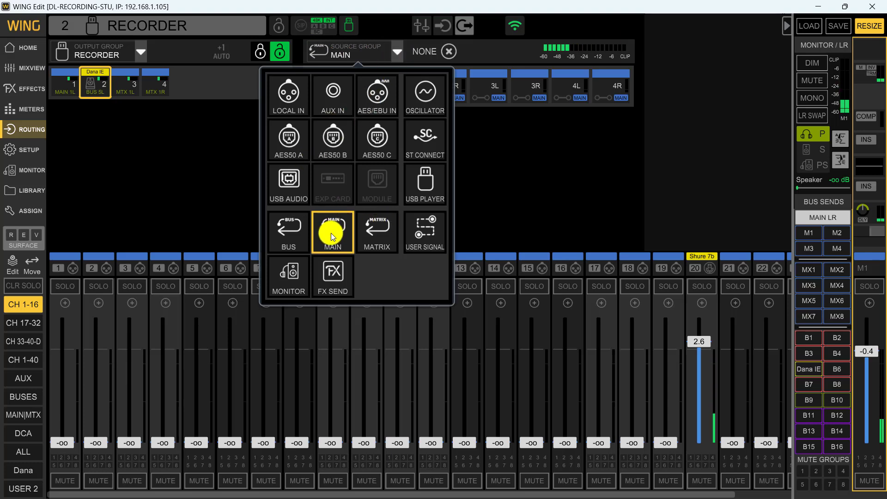
click(294, 230)
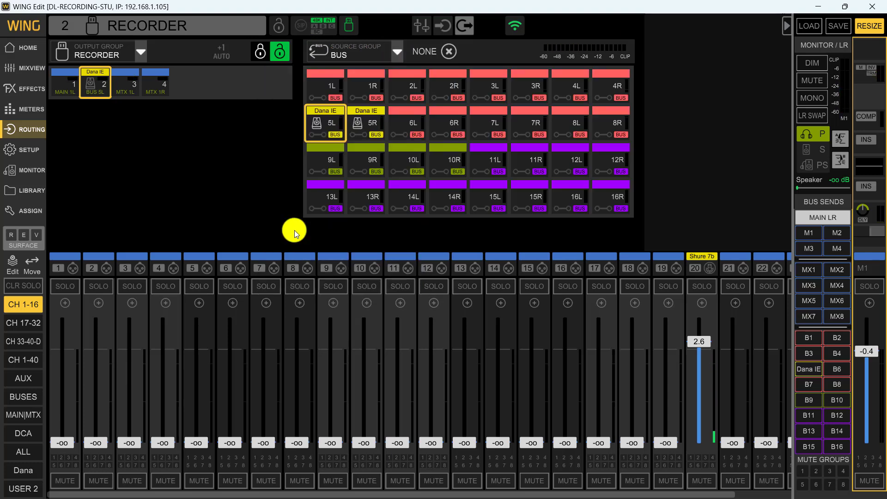
Step: Examine the channel and bus sends to bus 5, and view bus 5's name and icon settings on the buses layer
click(807, 372)
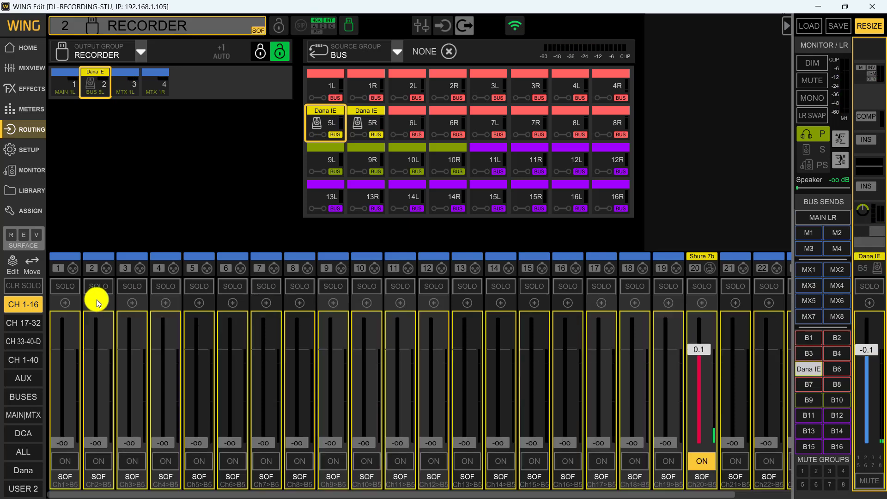
click(18, 400)
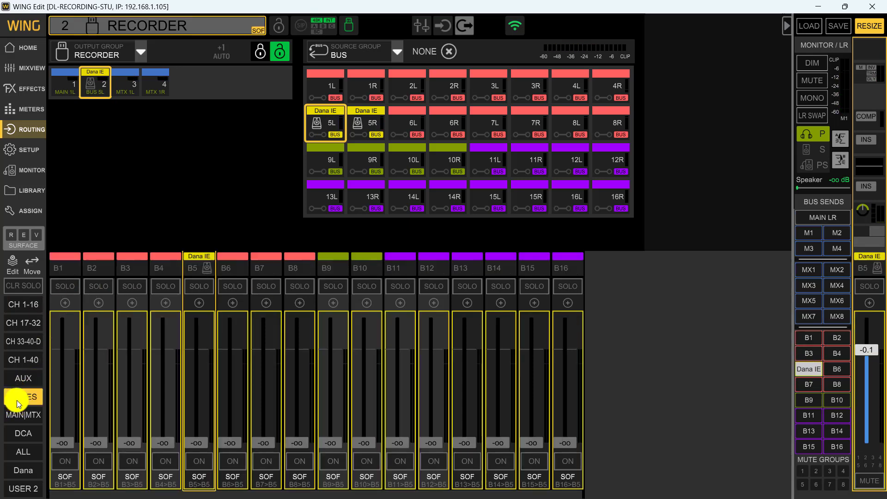
click(818, 367)
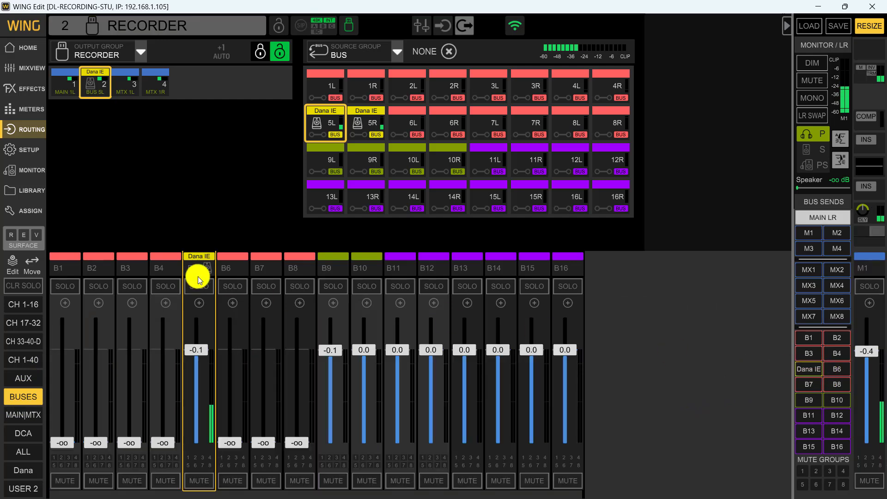
click(197, 260)
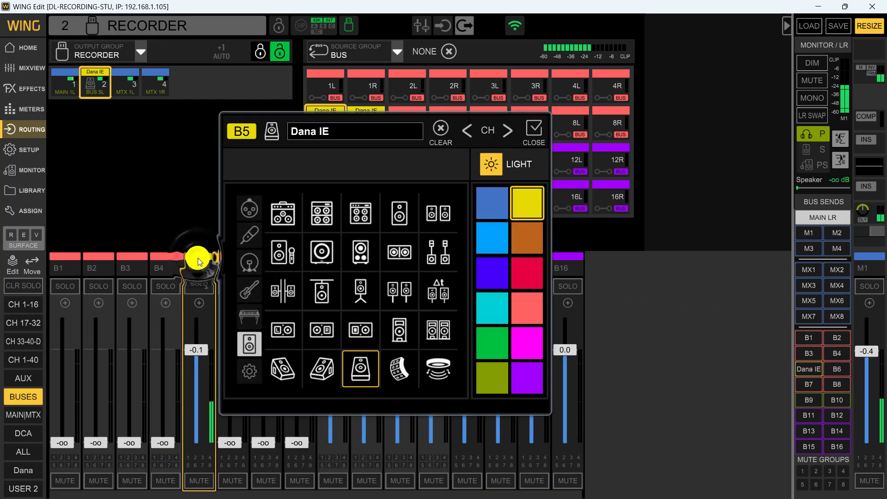
key(Escape)
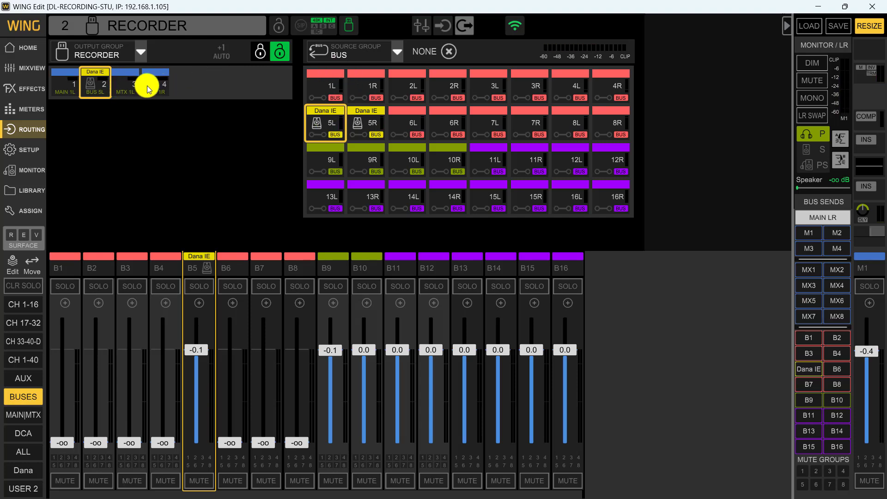
Step: Examine the sends to matrix MX1 from the buses and from the channels, and return to the main mix
click(807, 270)
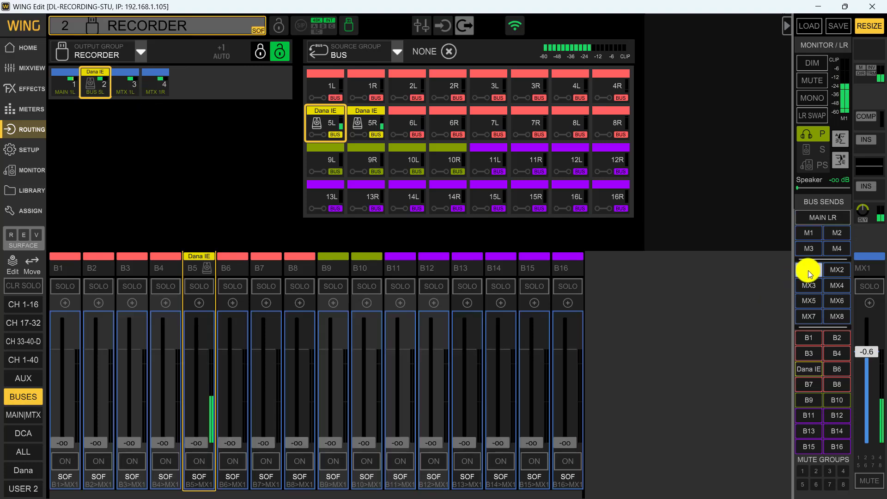
click(22, 304)
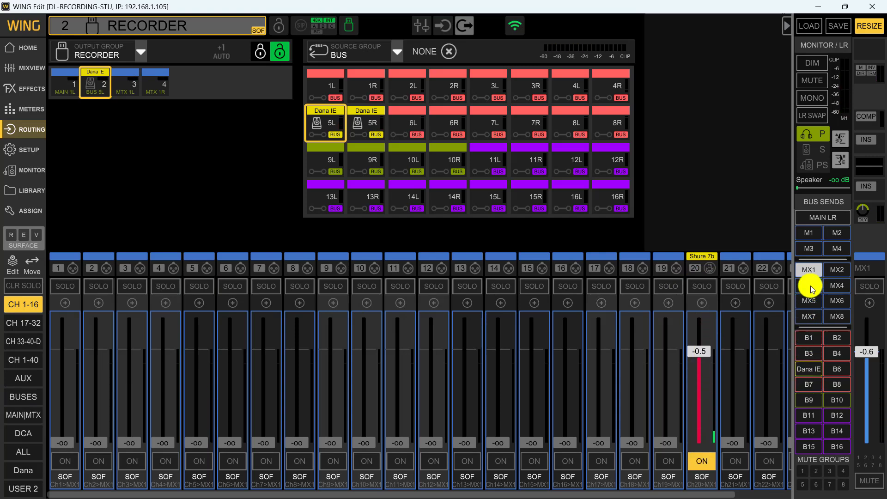
click(809, 272)
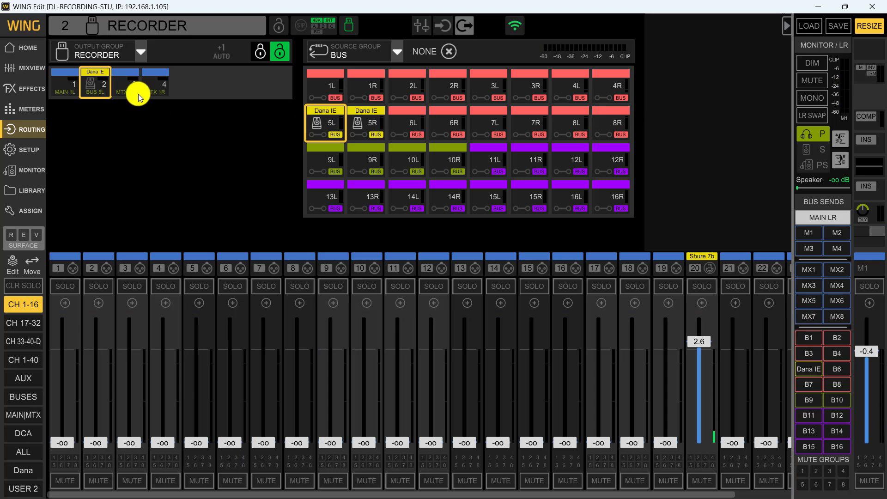
Step: Select recorder output 3 and display the Matrix source group to check which matrix feeds it
click(131, 83)
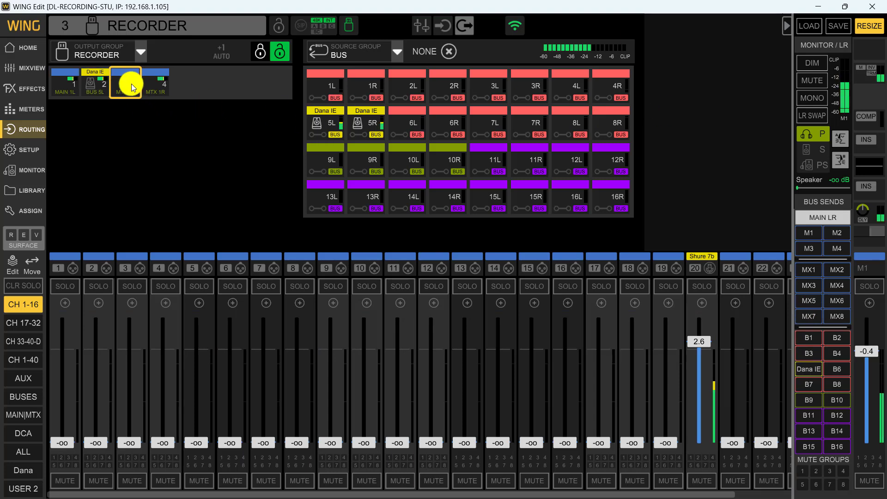
click(400, 50)
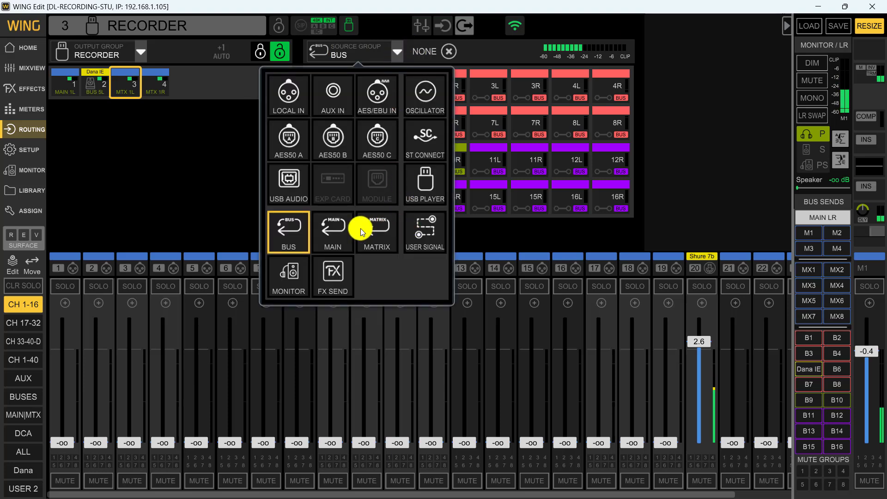
click(376, 228)
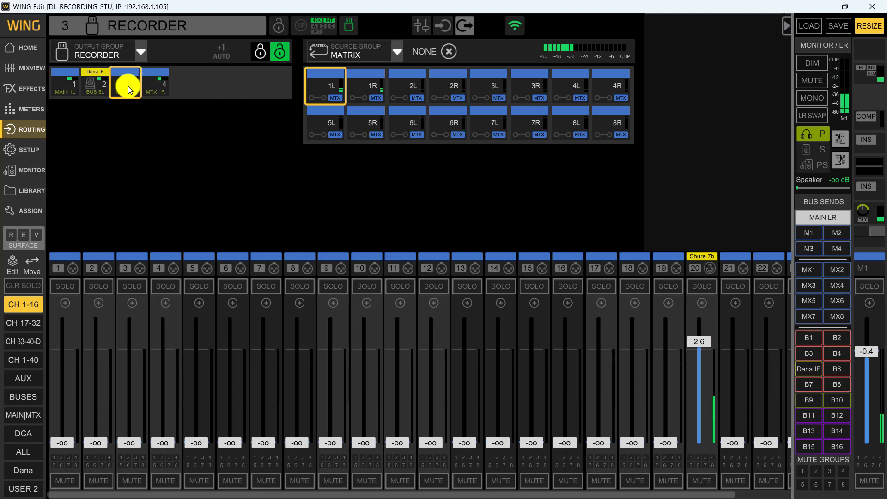
Step: Select recorder output 4 and browse the AES/EBU In and ST Connect source groups as possible feeds
click(150, 87)
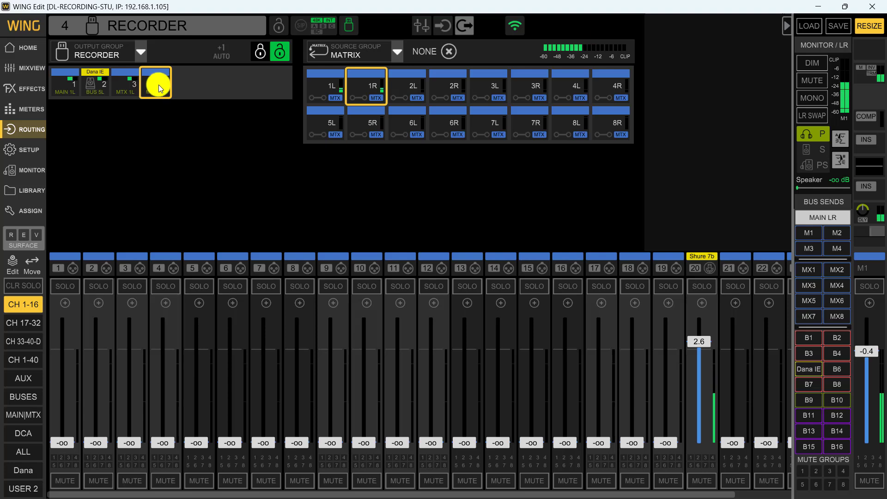
click(398, 50)
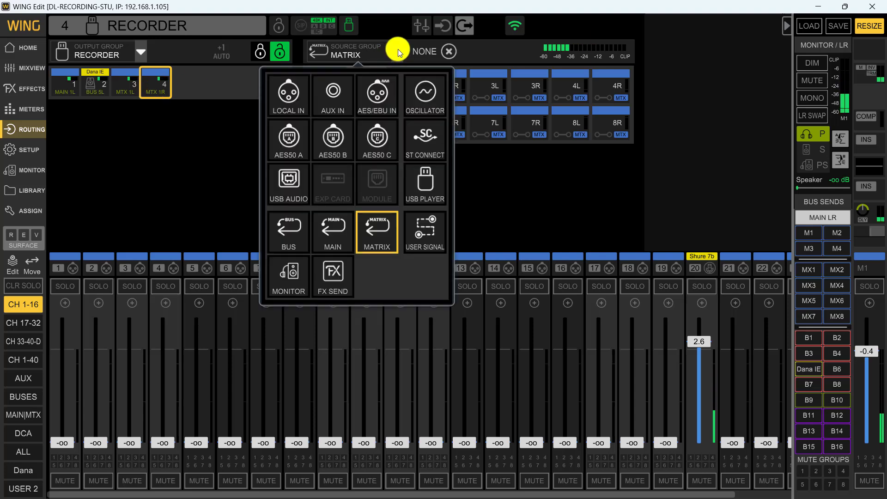
click(378, 93)
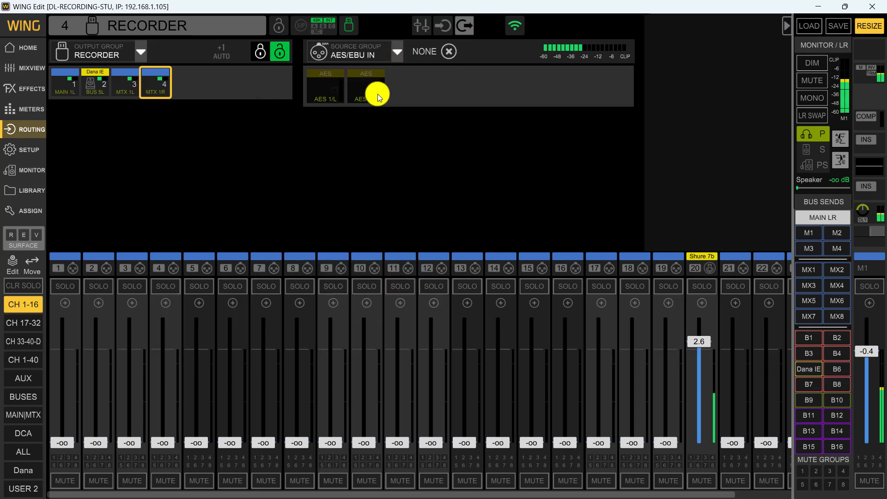
click(397, 51)
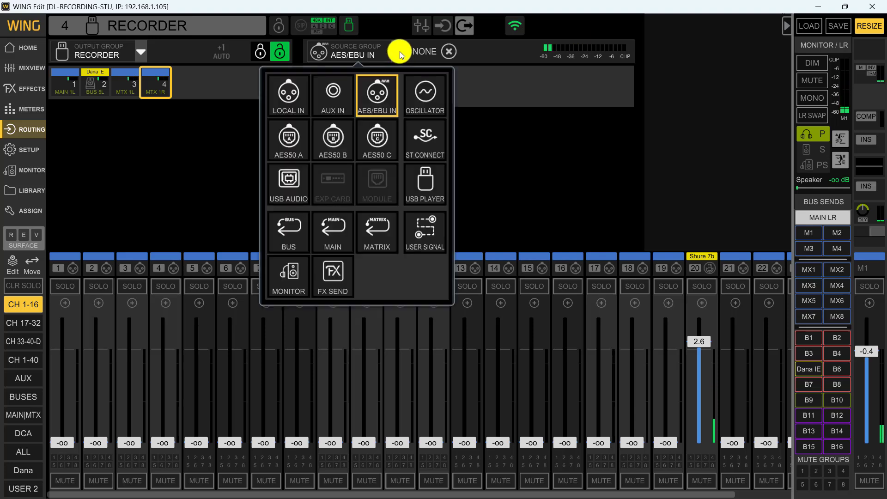
click(422, 148)
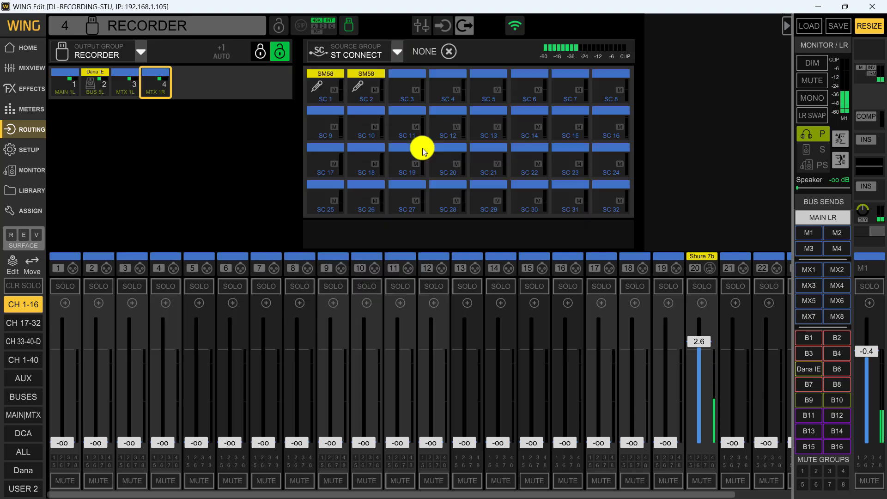
Step: Route FX Send 1L from the FX Send source group to recorder output 4
click(395, 52)
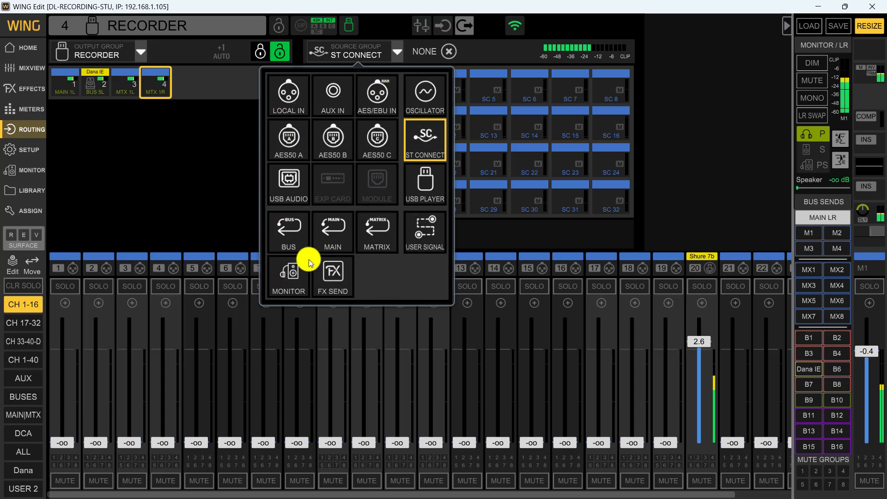
click(331, 276)
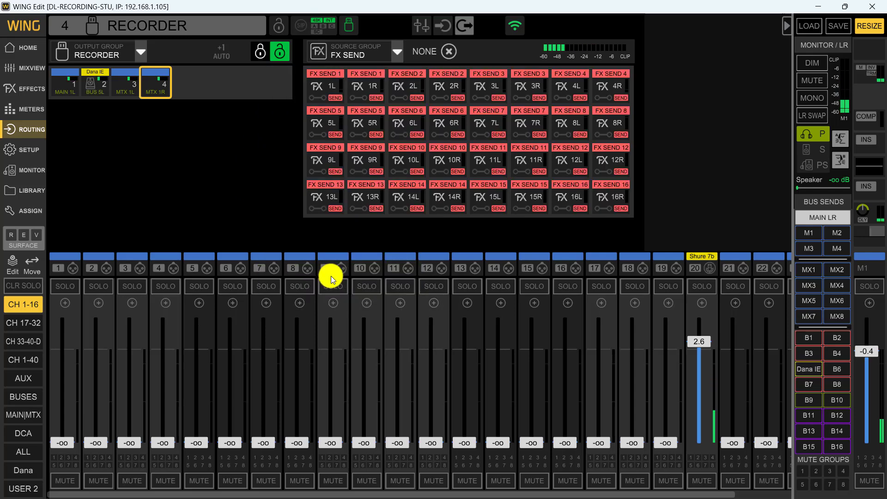
click(330, 92)
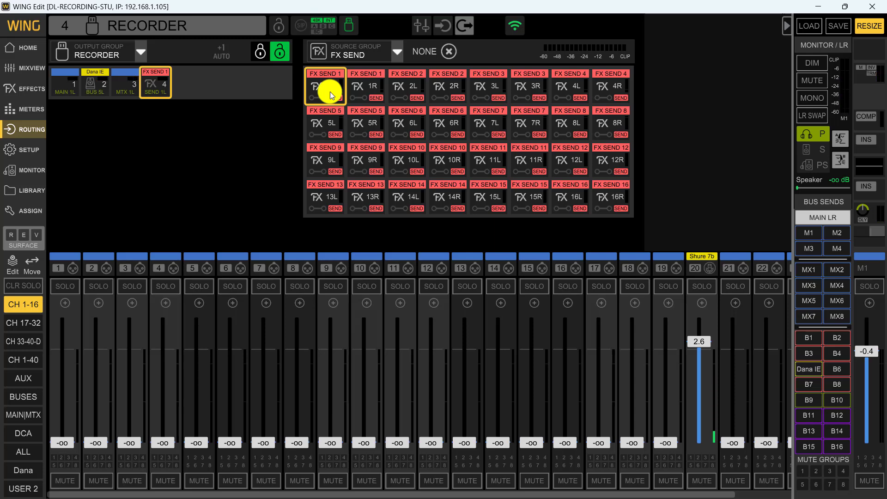
Step: Route matrix 1R from the Matrix source group to recorder output 4
click(396, 53)
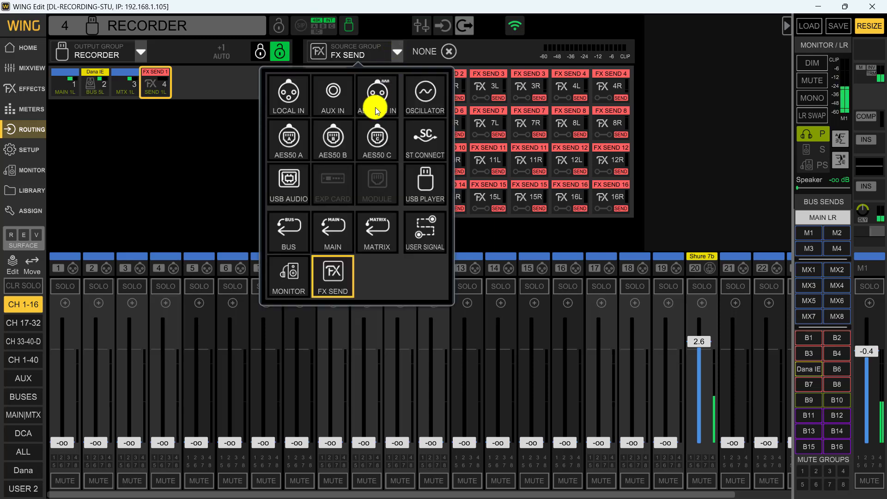
click(376, 233)
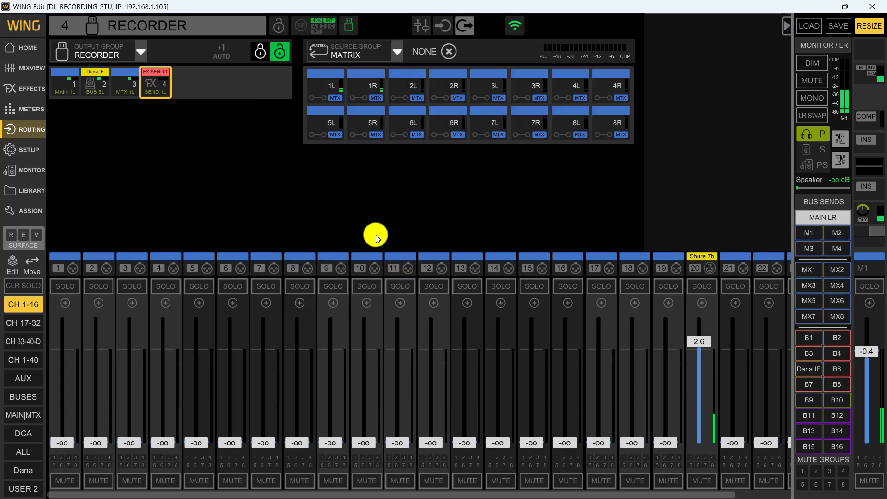
click(364, 91)
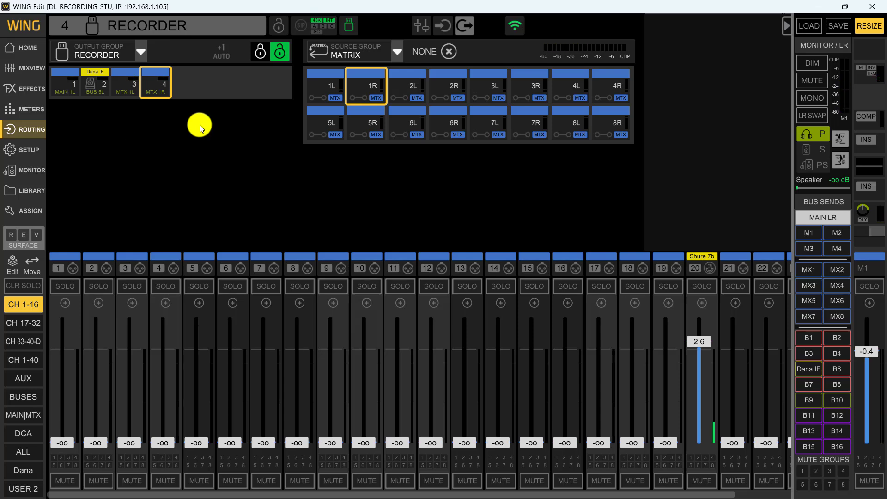
Step: Bring up the USB recorder and start a recording
click(348, 26)
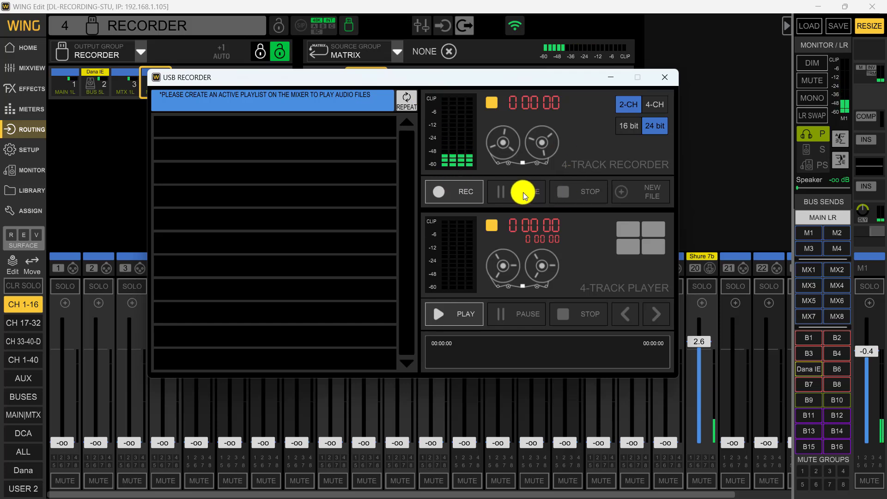
click(442, 196)
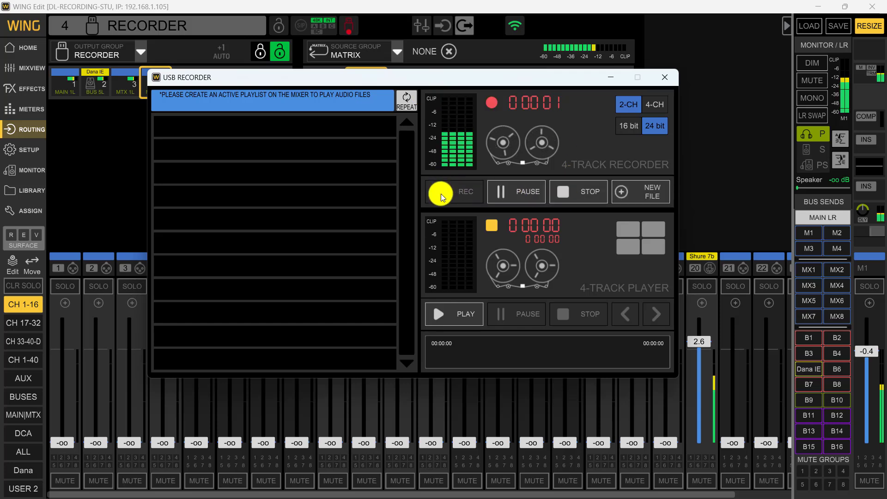